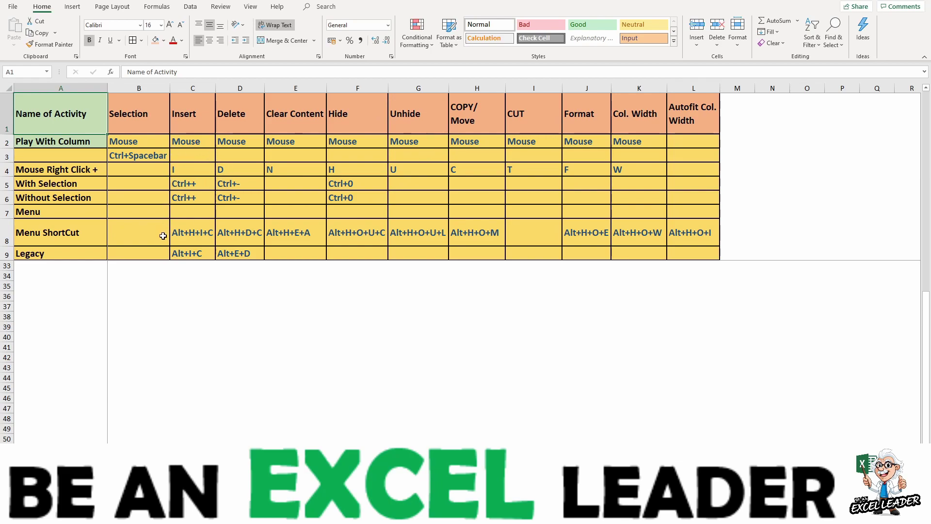
Move up from the empty lower rows to the Insert heading in cell C1, passing the practice example table
left_click(179, 318)
key("Up")
key("Up")
key("Up")
key("Up")
key("Up")
key("Up")
key("Up")
key("Up")
key("Up")
key("Up")
key("Up")
key("Up")
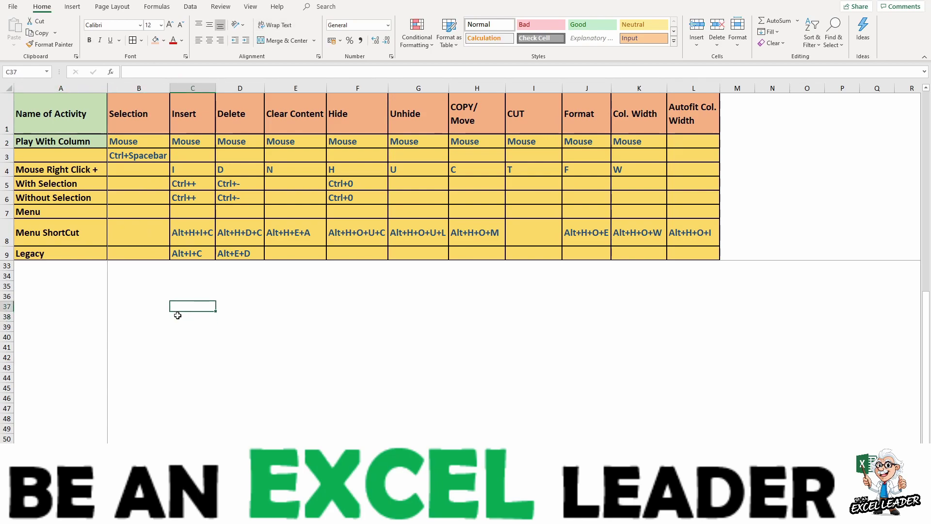
key("Up")
key("Up")
key("Up")
key("Up")
key("Up")
key("Up")
key("Up")
key("Up")
key("Up")
key("Up")
key("Up")
key("Up")
key("Up")
key("Up")
key("Up")
key("Up")
key("Up")
key("Up")
key("Up")
key("Up")
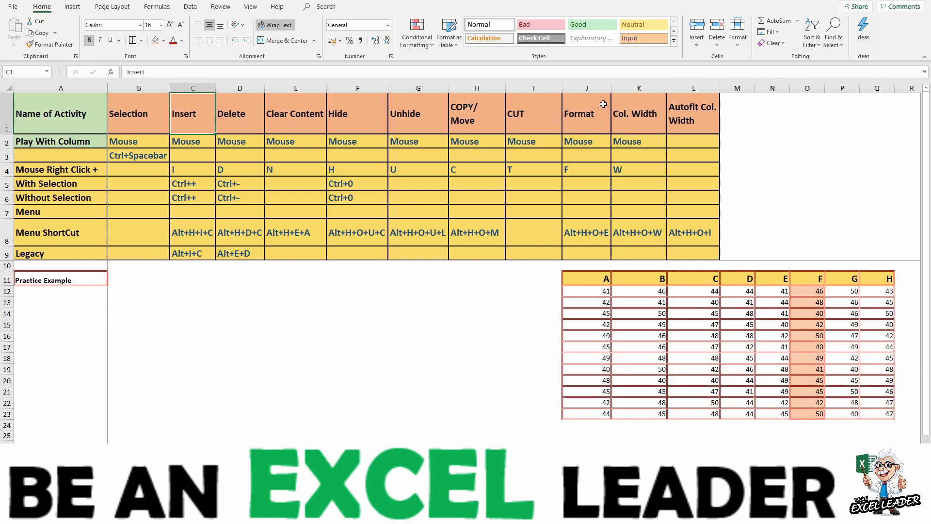
Select the whole of column O from its column heading, and select it again starting from cell O16
left_click(800, 88)
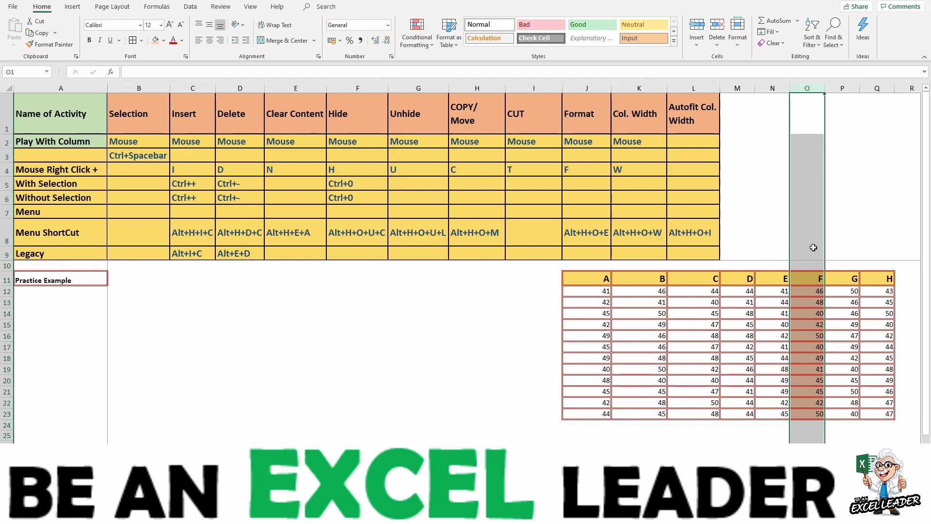
left_click(809, 333)
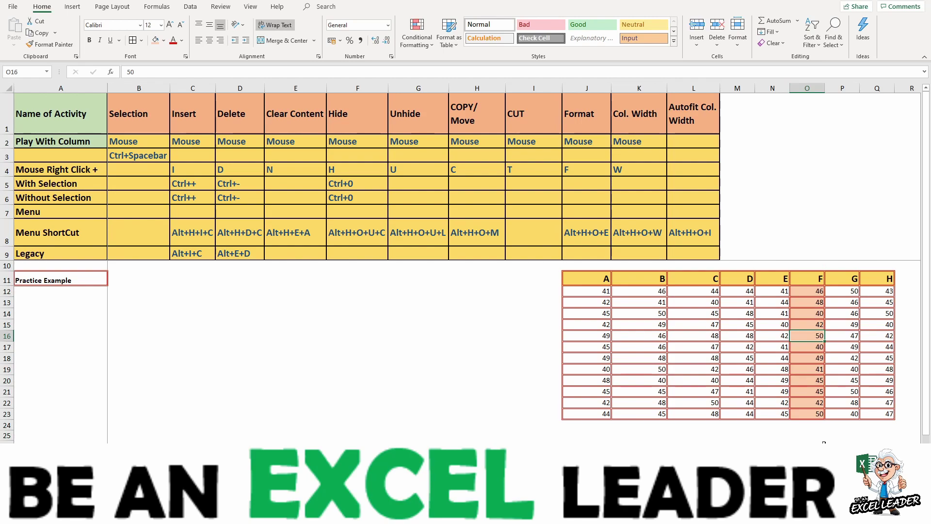
key("ctrl+space")
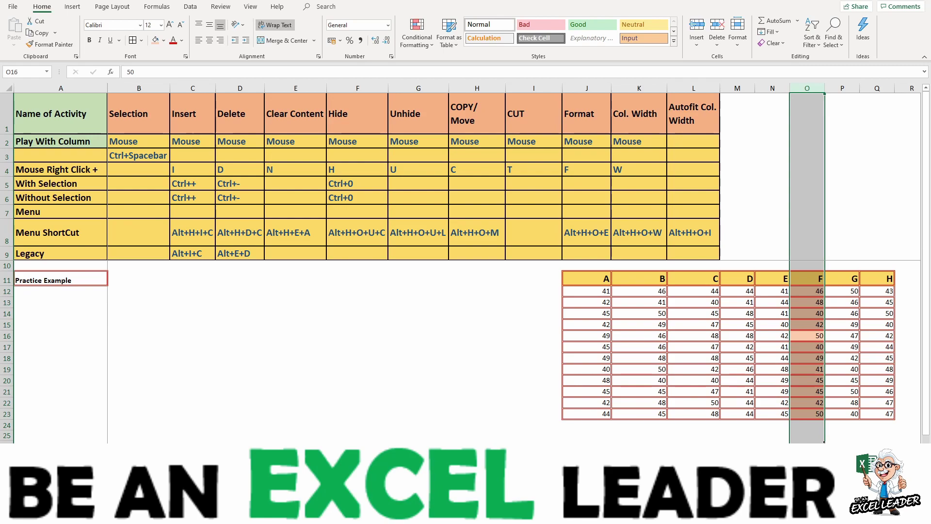
Select the range N17:P18 in the practice table and expand the selection to entire columns N to P
left_click(806, 383)
left_click(851, 390)
left_click(849, 359)
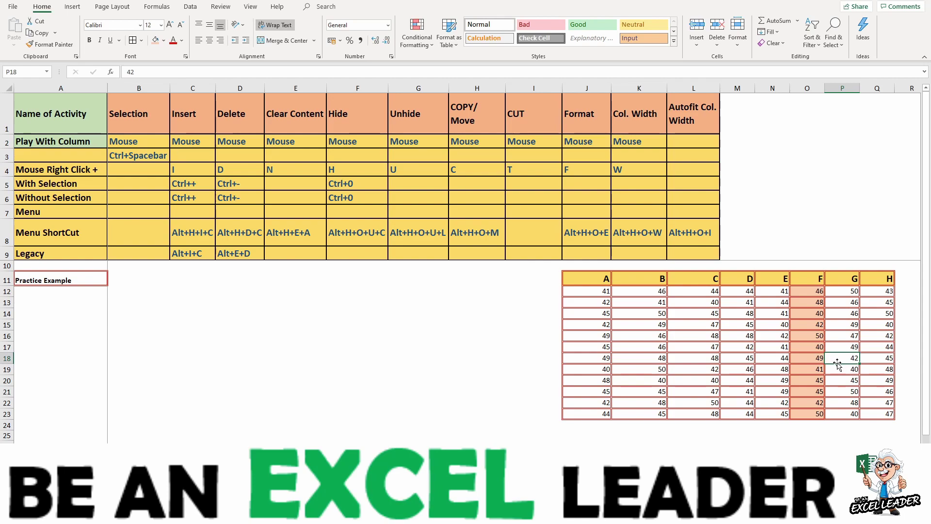
left_click_drag(785, 348, 852, 355)
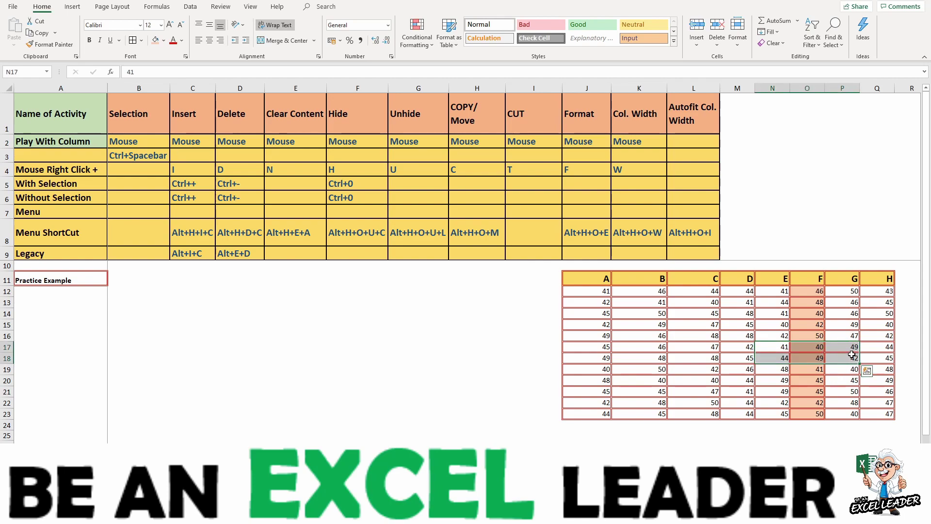
key("ctrl+space")
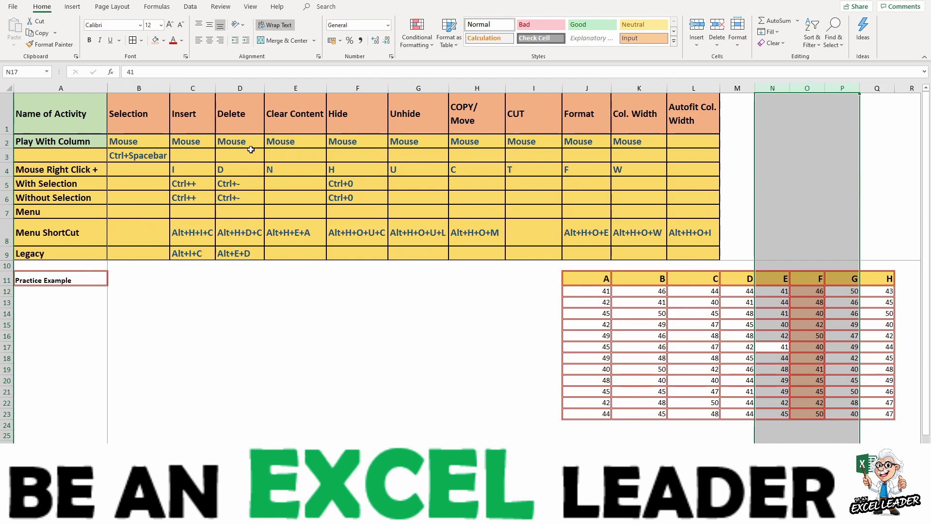
Extend a selection from N17 to P17 and expand it to the entire columns N to P
left_click(718, 347)
key("Right")
key("Right")
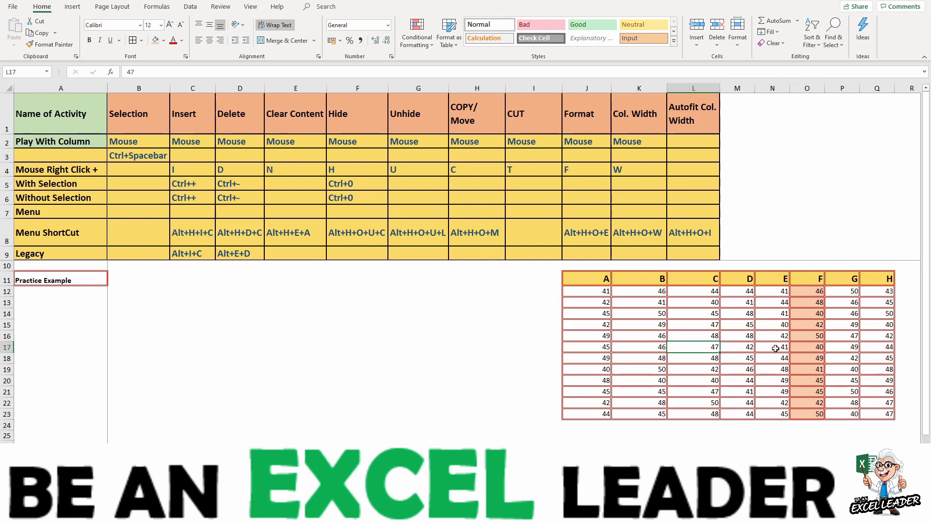
key("shift+Right")
key("shift+Right")
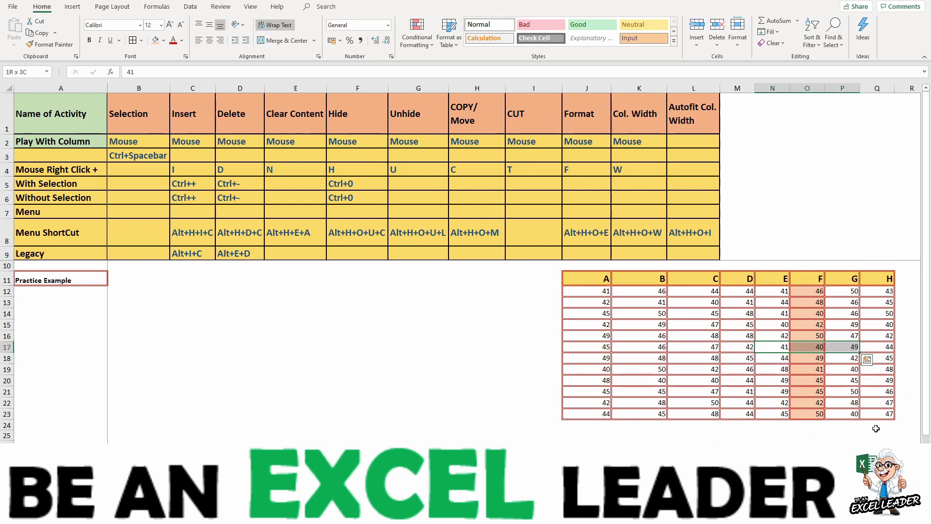
key("ctrl+space")
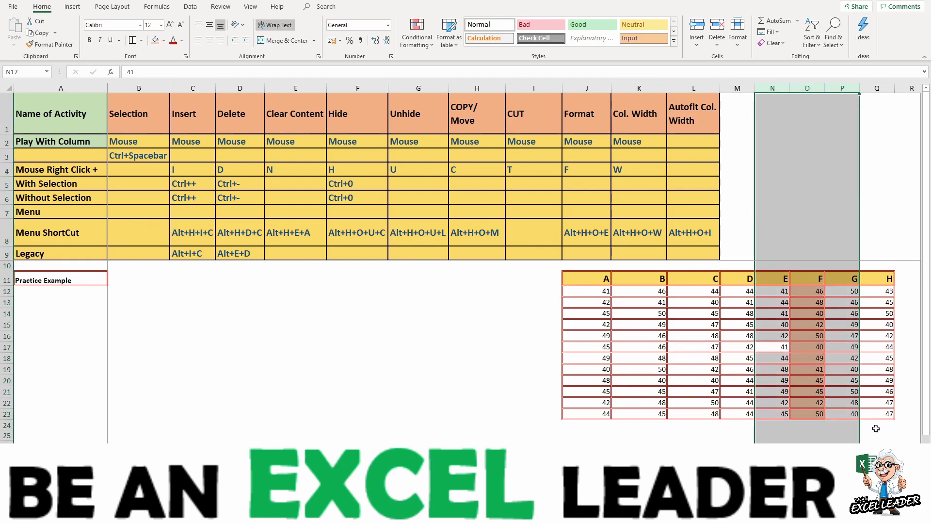
Insert one blank column at column O, between columns E and F of the practice table
left_click(802, 209)
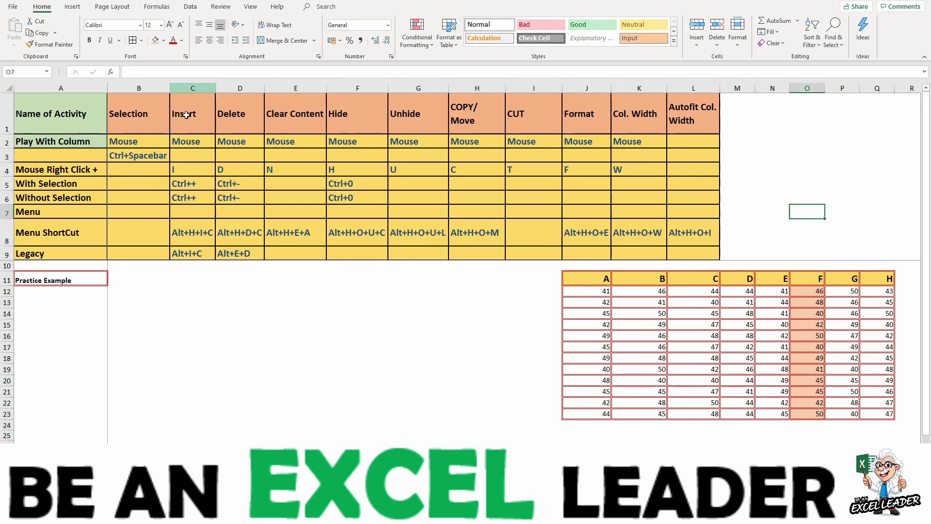
left_click(806, 87)
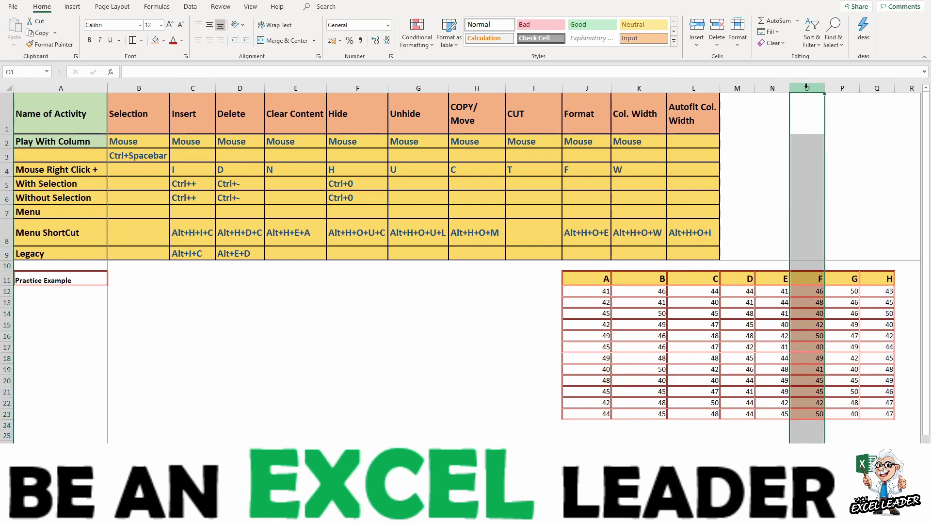
right_click(807, 87)
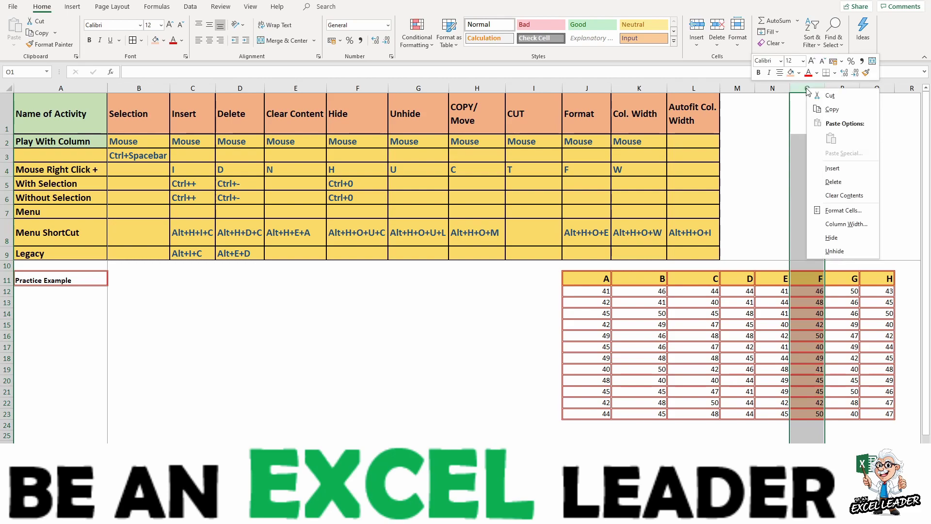
left_click(832, 168)
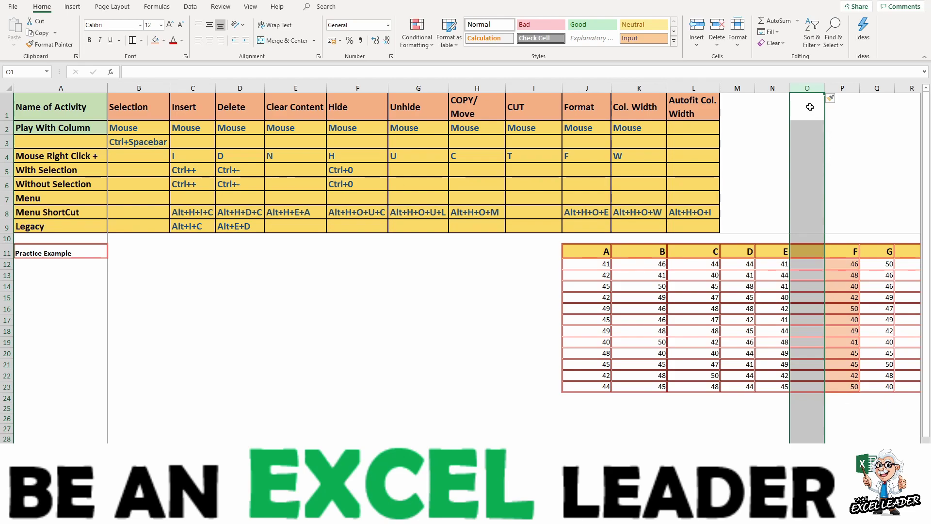
Insert three blank columns at columns O to Q, and undo this and the earlier single-column insertion
left_click_drag(798, 87, 863, 88)
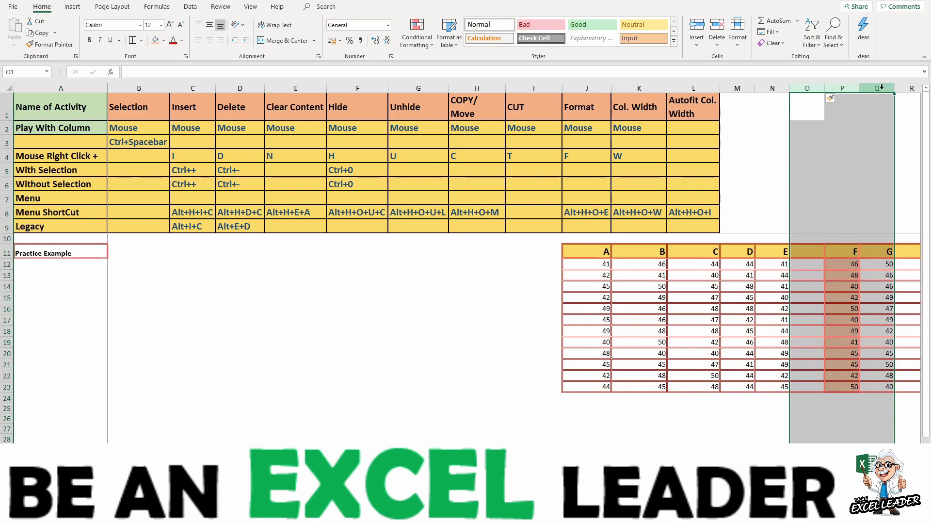
right_click(881, 87)
left_click(842, 170)
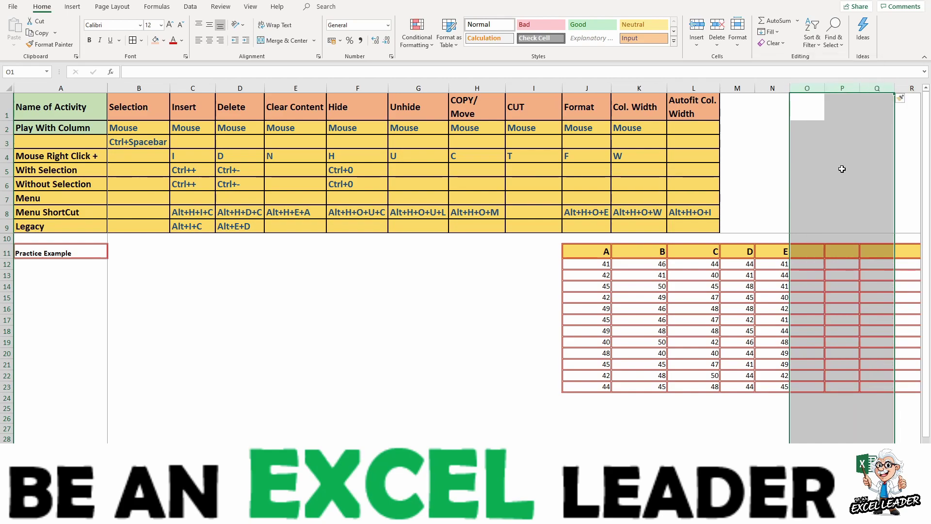
key("ctrl+z")
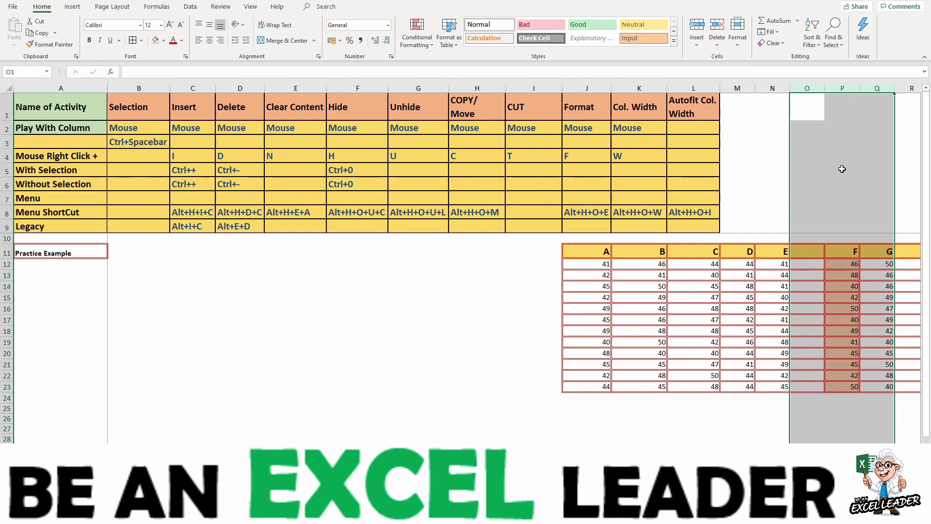
left_click(807, 211)
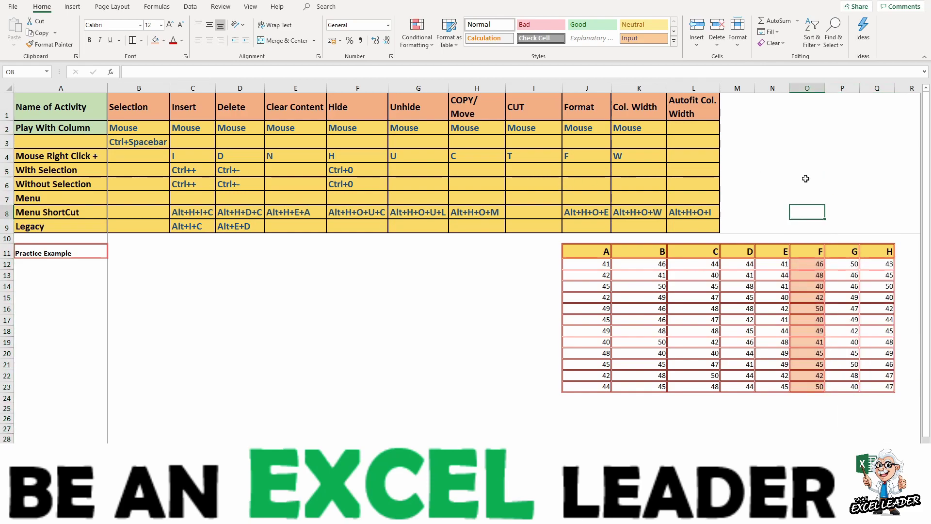
Insert a blank column at column O before the practice table's column F, and delete that blank column again
right_click(800, 85)
key("i")
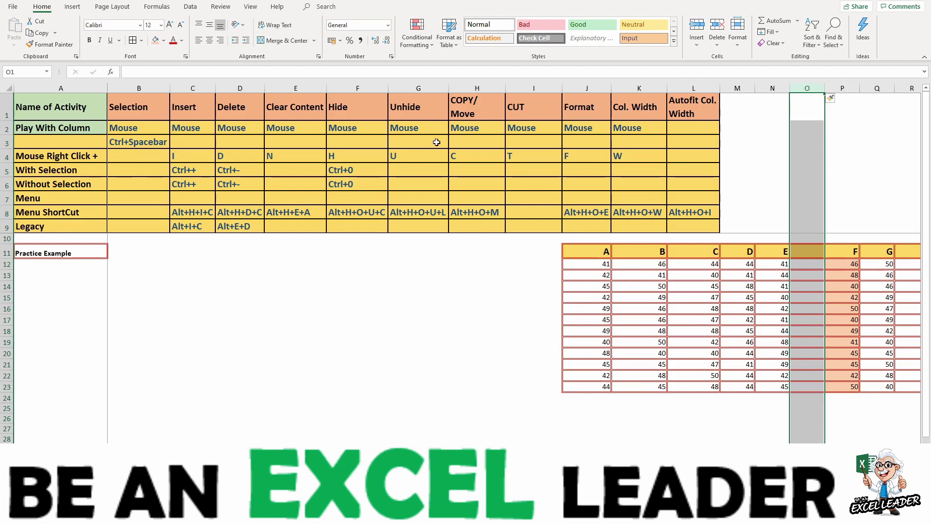
key("ctrl+minus")
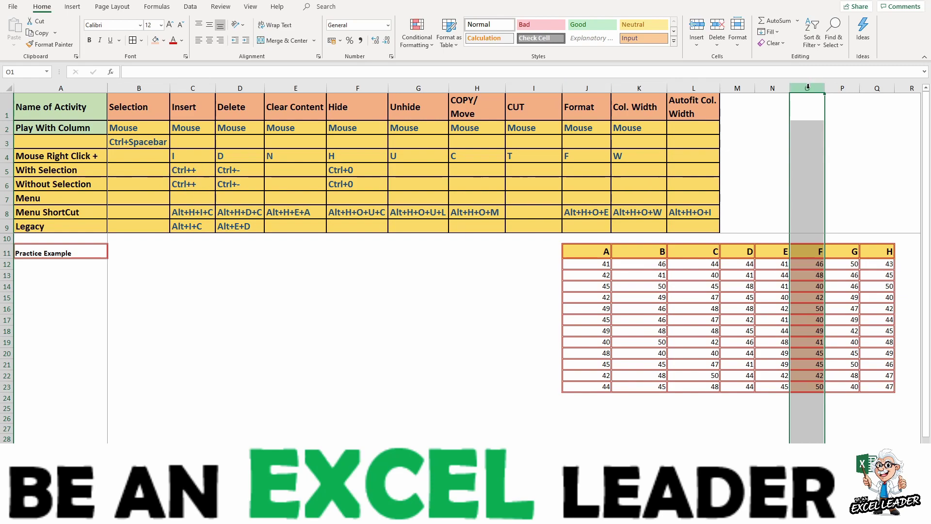
Insert a blank column at the selected column O, ahead of the practice table's column F
key("ctrl+plus")
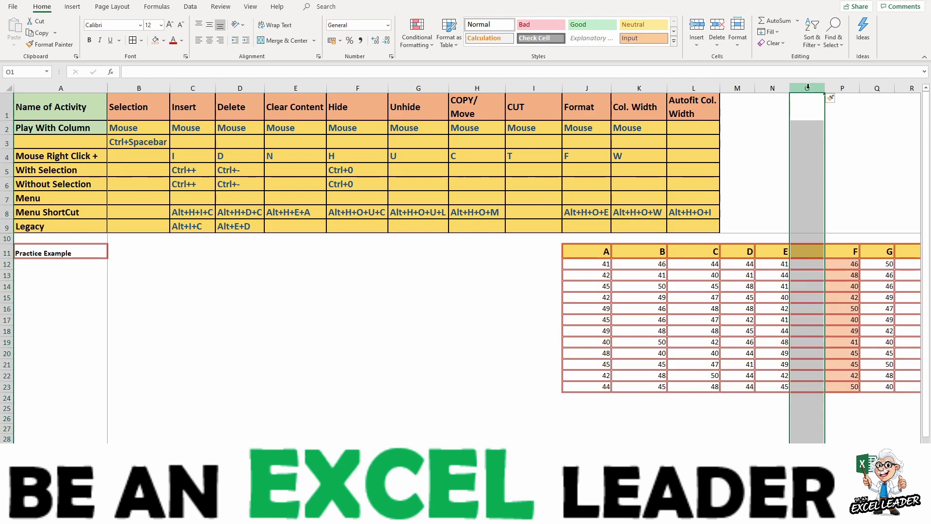